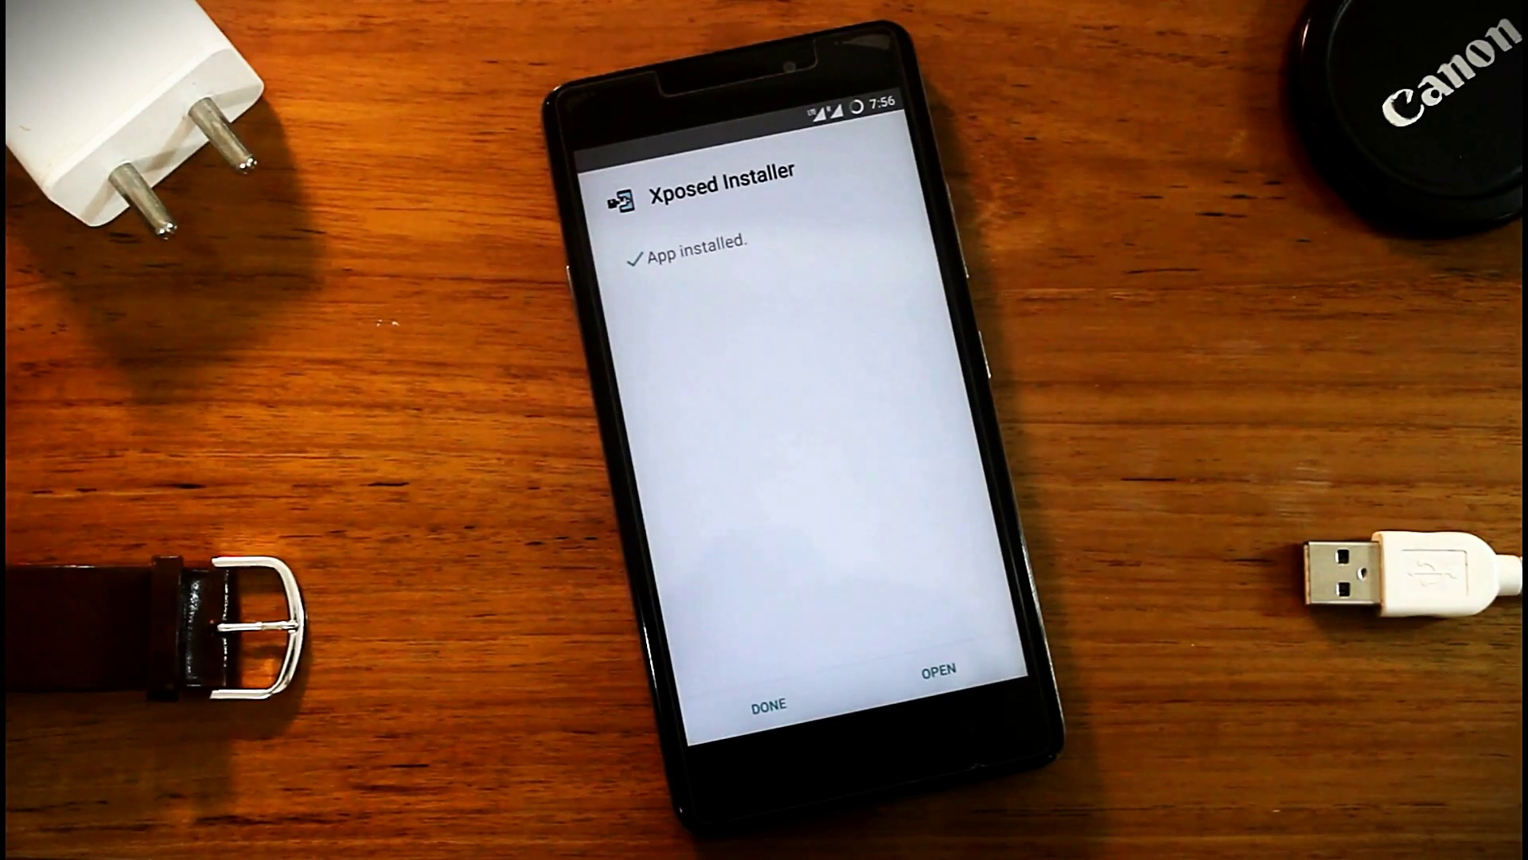
# Launch Xposed Installer, accept the warning, and start installing framework Version 87.
pyautogui.click(939, 670)
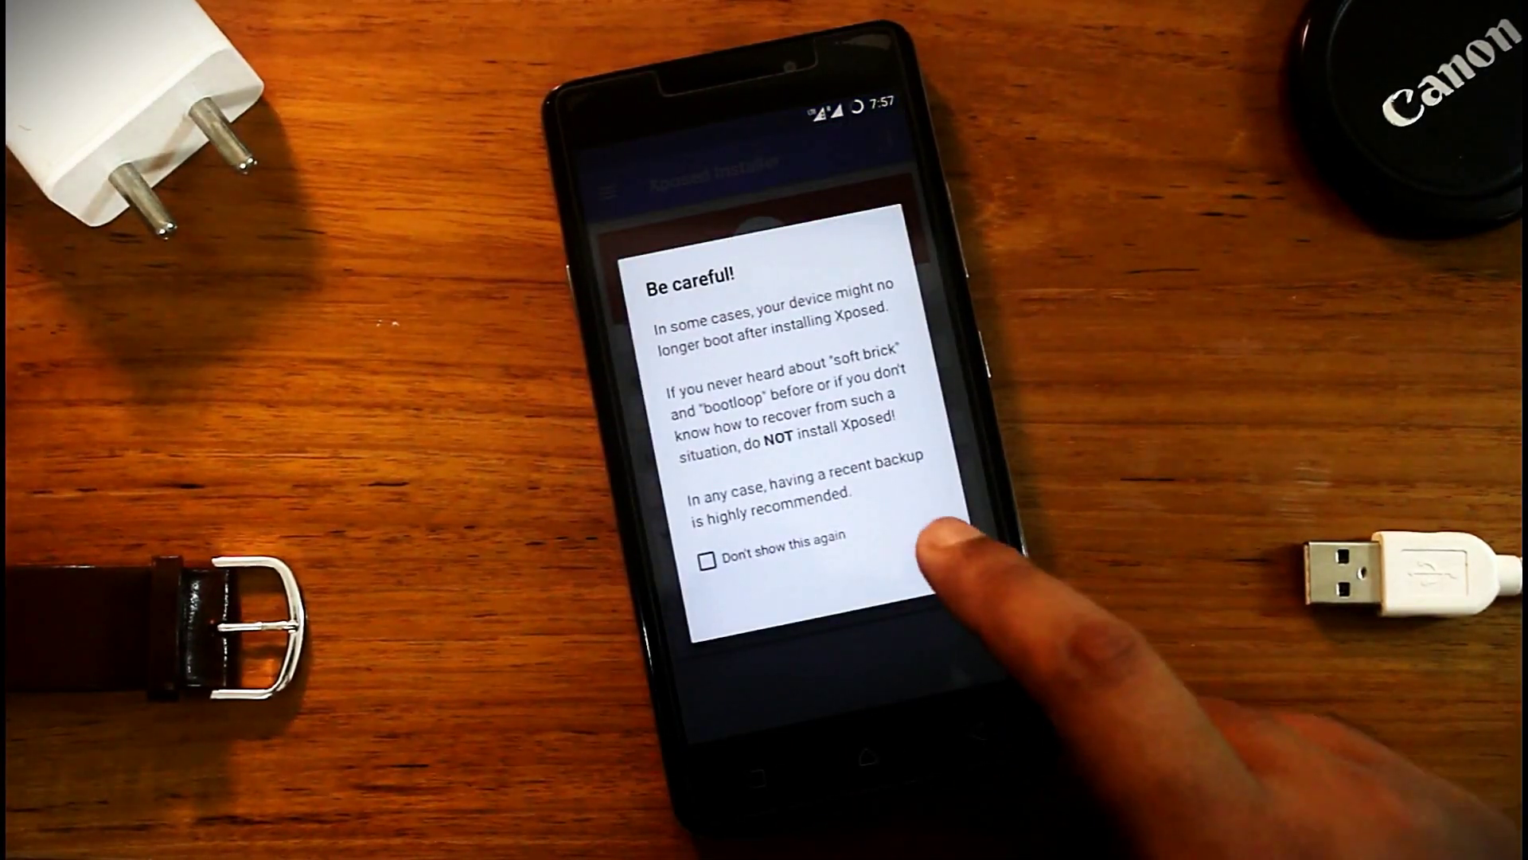
pyautogui.click(932, 561)
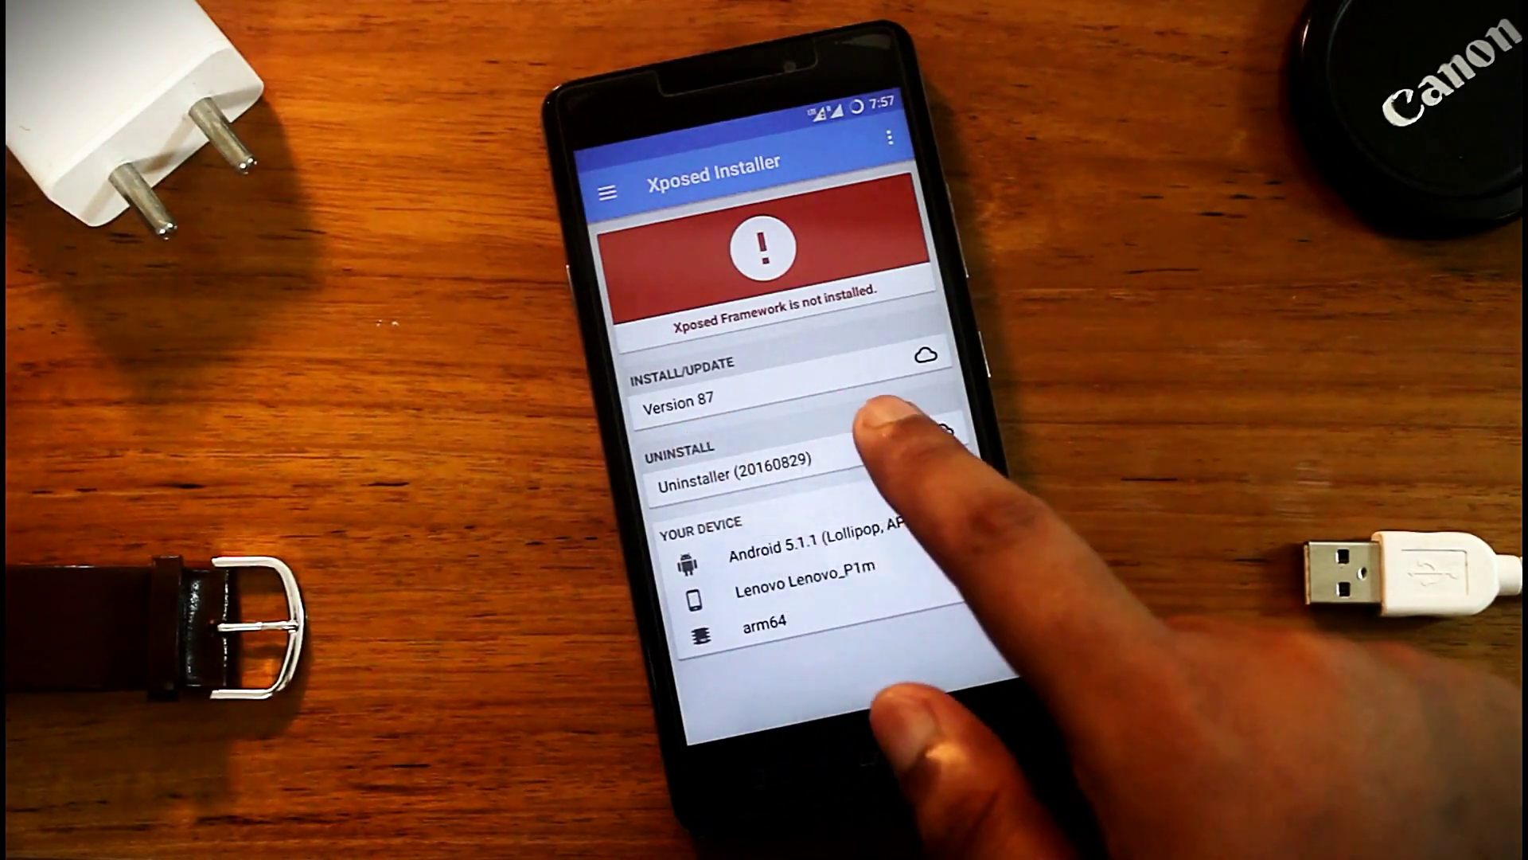
pyautogui.click(789, 399)
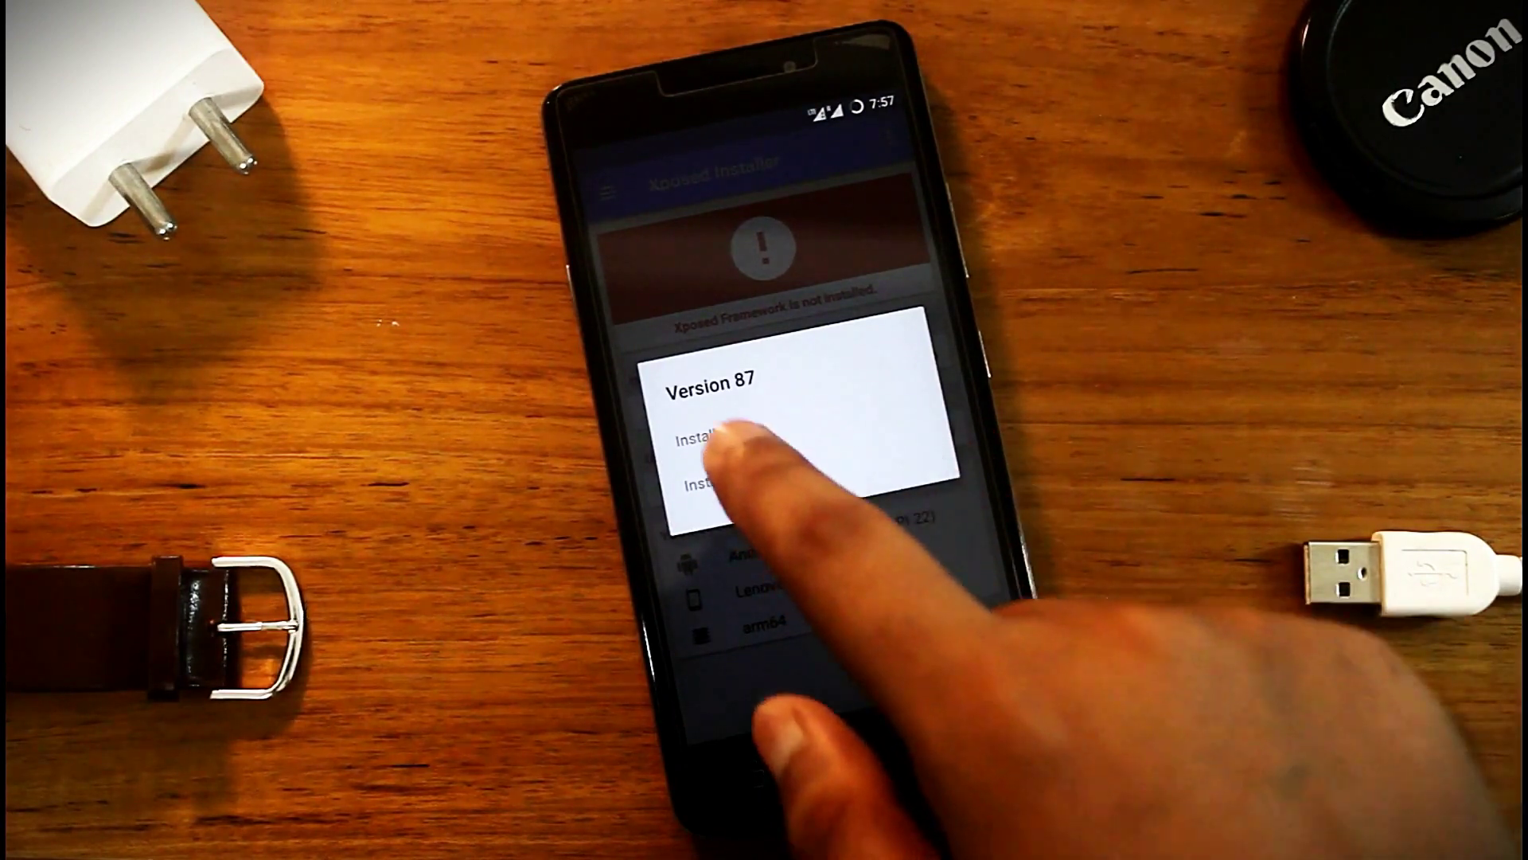
pyautogui.click(695, 438)
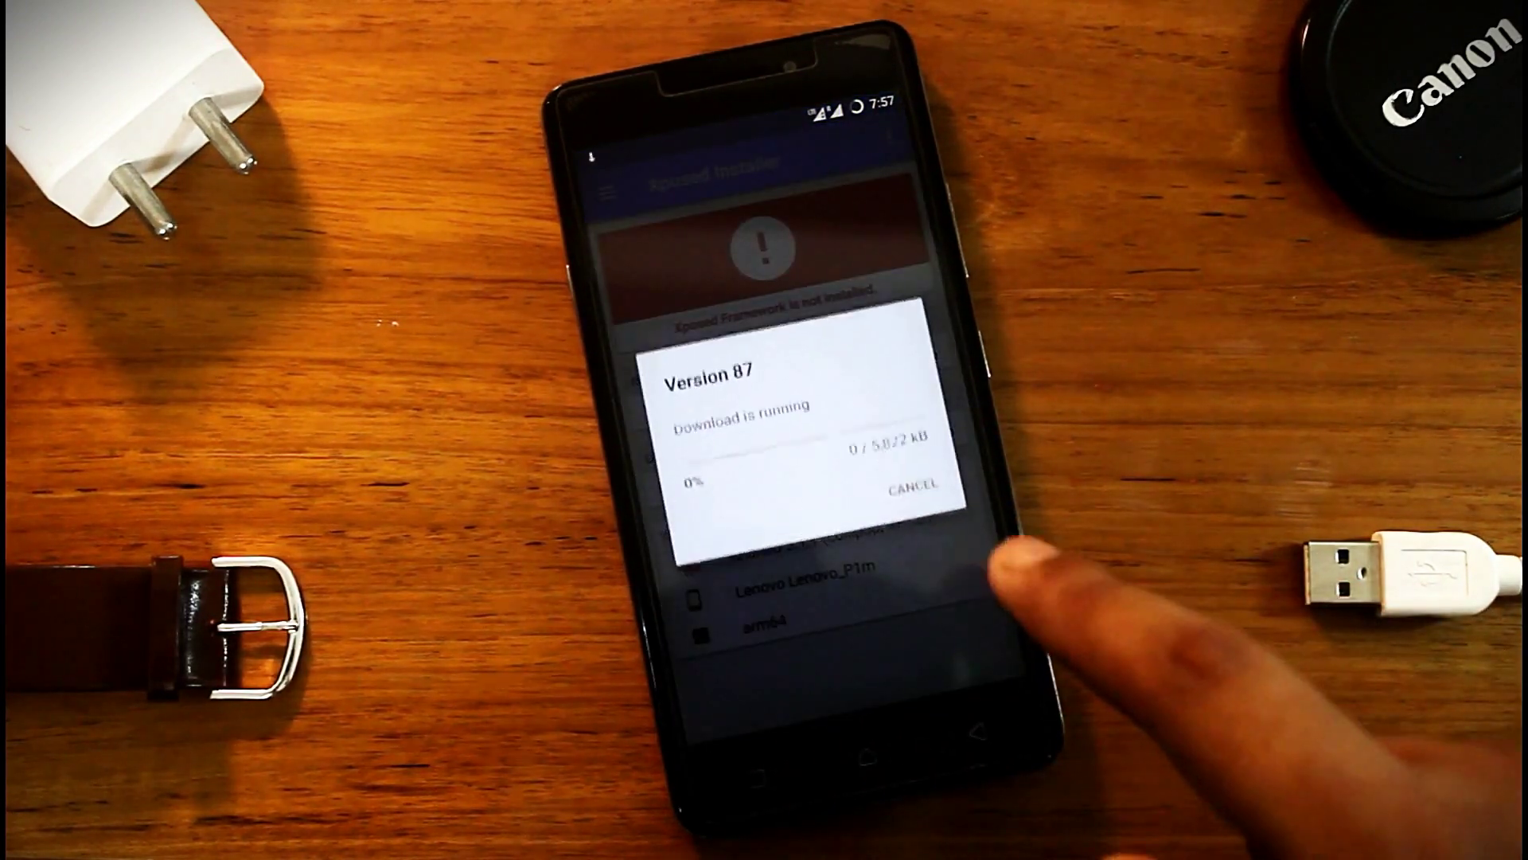